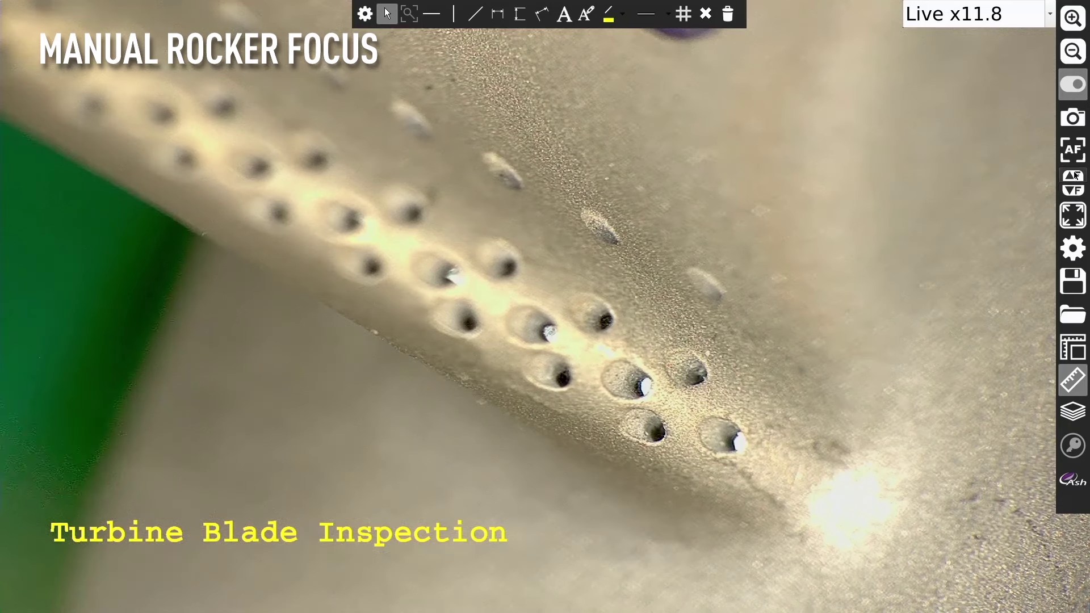
# Step the AF/VF focus to sharpen the upper hole rows, the blade crack, then the trailing edge.
pyautogui.click(1074, 193)
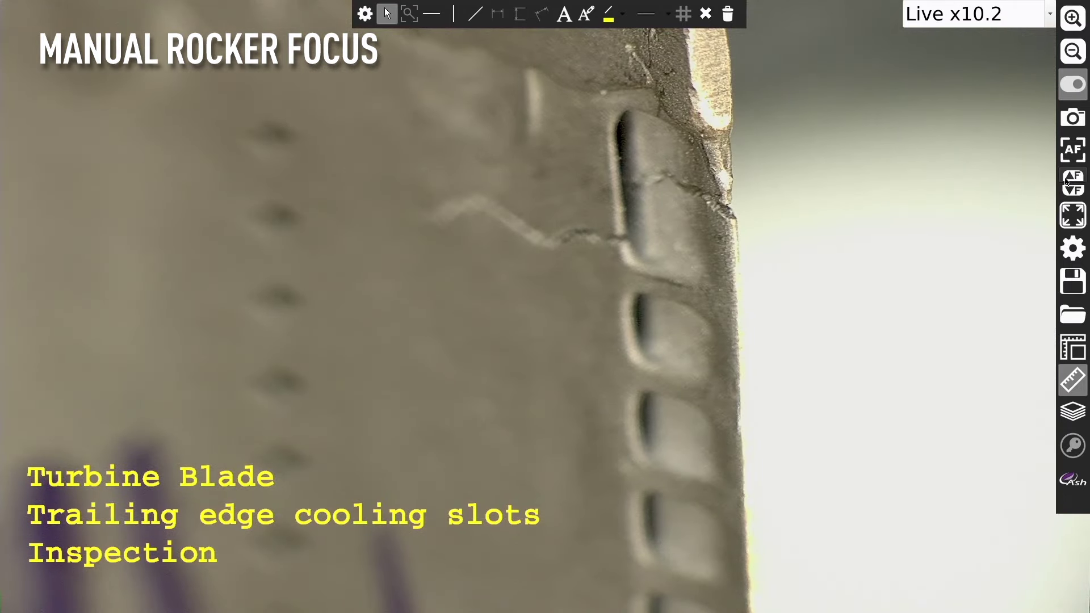
pyautogui.click(1067, 181)
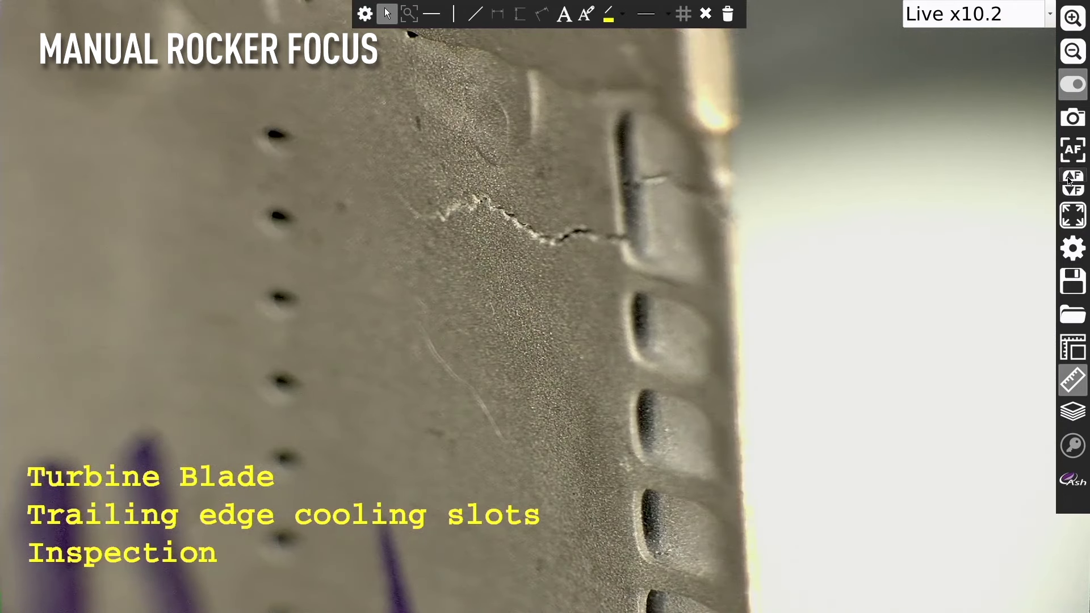
pyautogui.click(1069, 181)
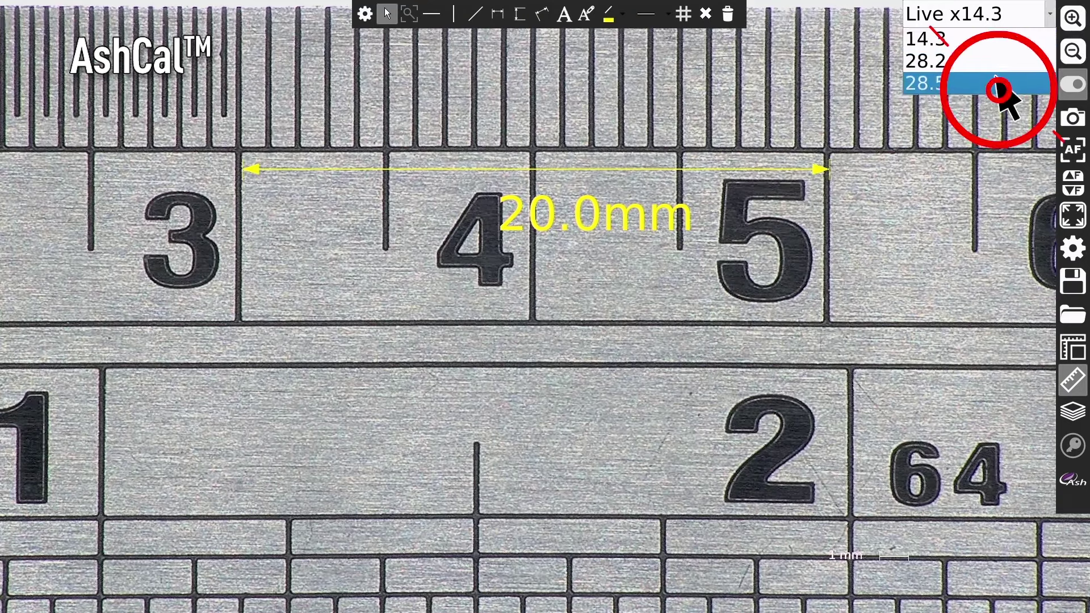
# Choose the 28.5 zoom calibration so the ruler measurement reads 14.7mm.
pyautogui.click(995, 83)
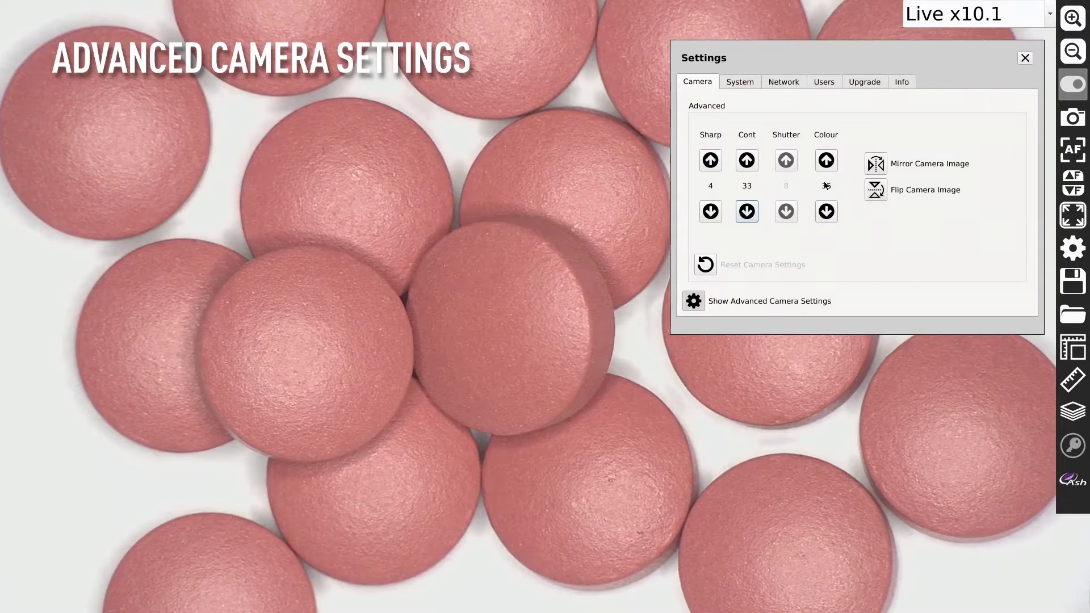
# Step the camera Colour level up toward 70 and Sharpness up toward 11.
pyautogui.click(827, 161)
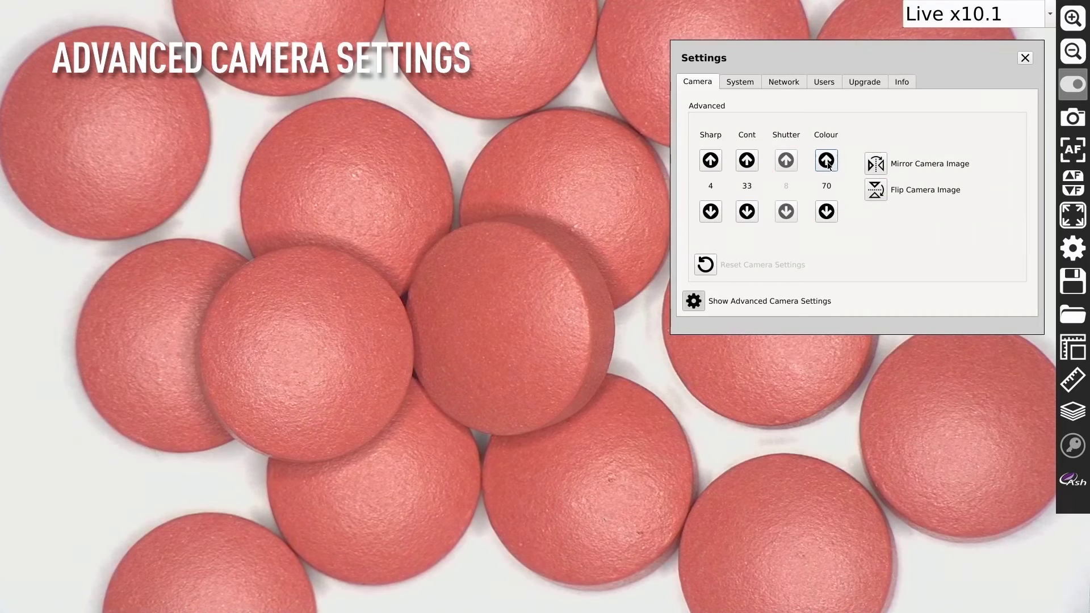
pyautogui.click(709, 162)
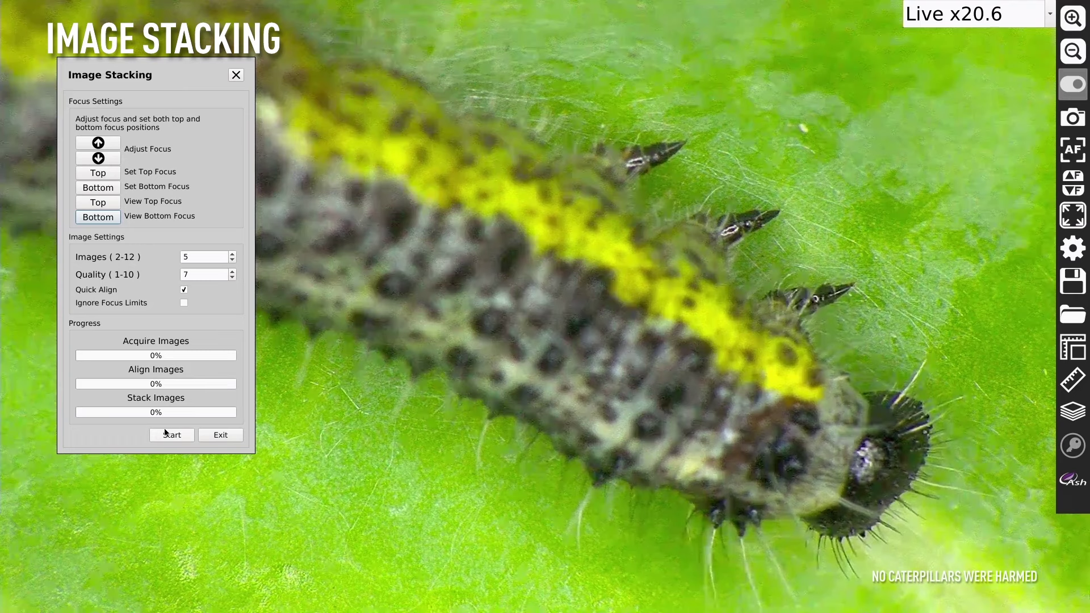
# Start the five-image focus stack acquisition of the caterpillar.
pyautogui.click(167, 435)
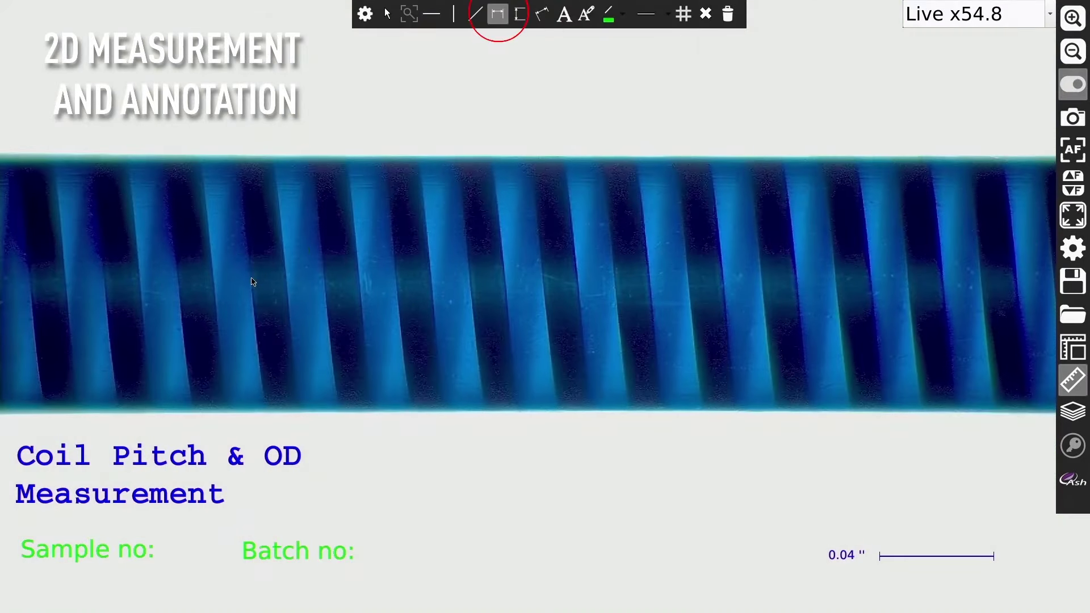
# Draw a horizontal dimension line across the part in the live view.
pyautogui.moveTo(251, 279); pyautogui.dragTo(324, 278)
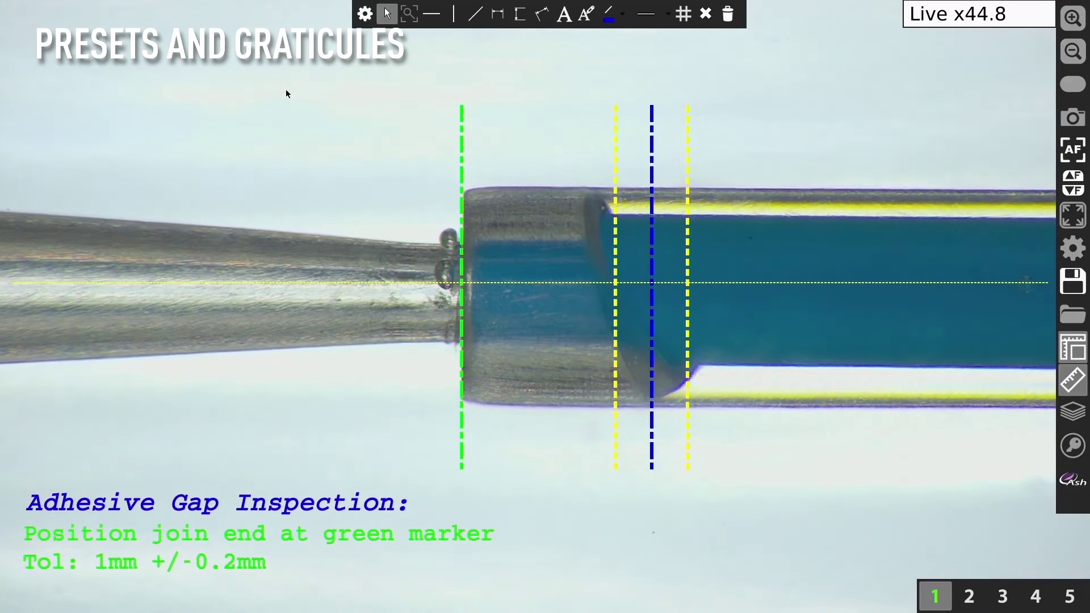
# Switch the live view to saved preset 2.
pyautogui.click(970, 596)
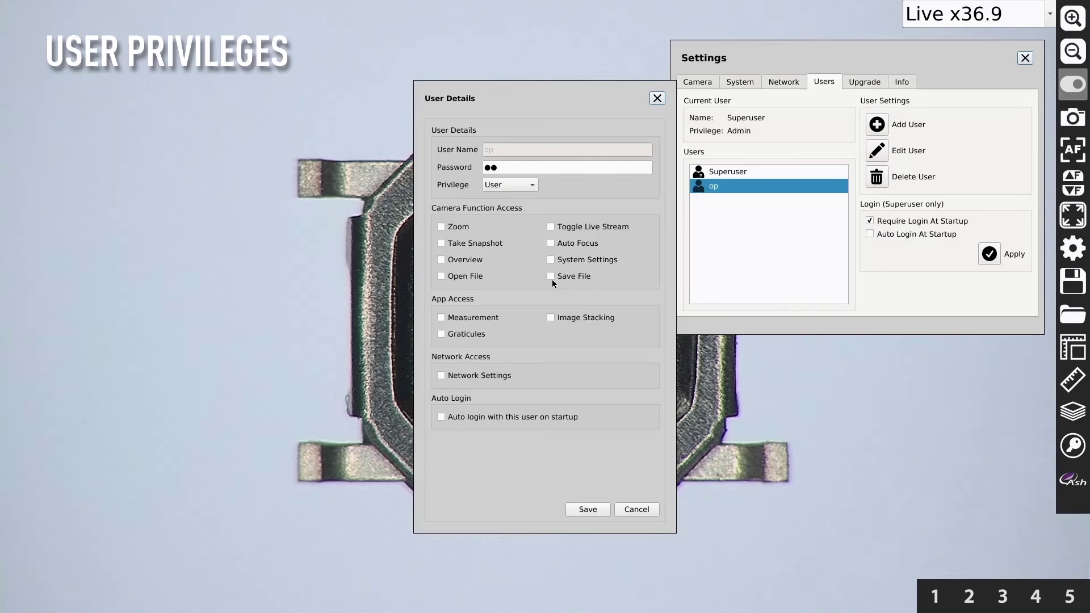
# Grant the operator Take Snapshot and Graticules access, save it, and log out to User Login.
pyautogui.click(441, 243)
pyautogui.click(441, 334)
pyautogui.click(588, 510)
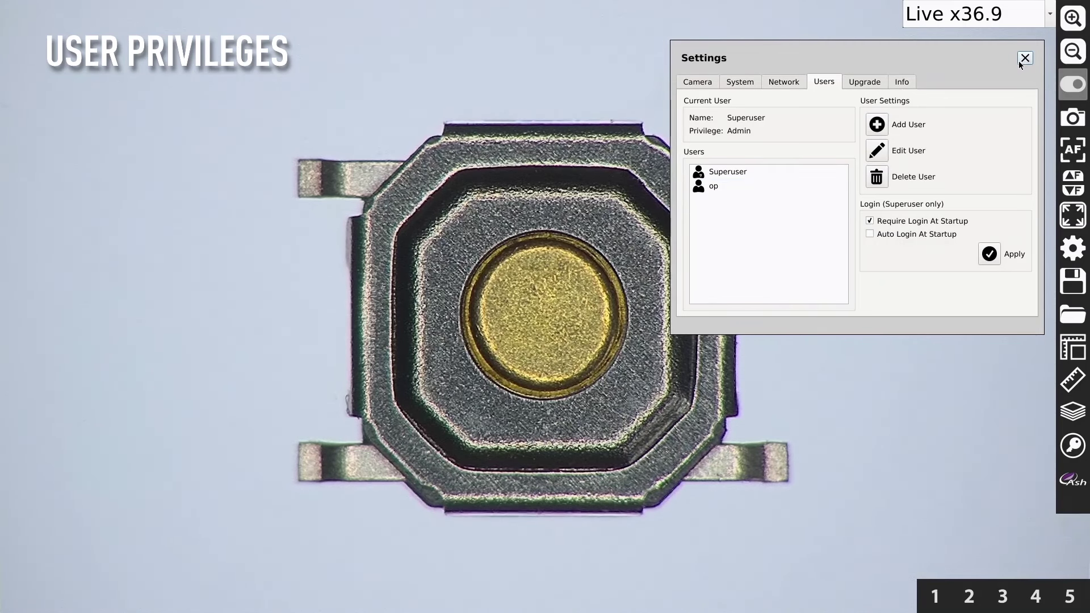
pyautogui.click(1025, 58)
pyautogui.click(1072, 446)
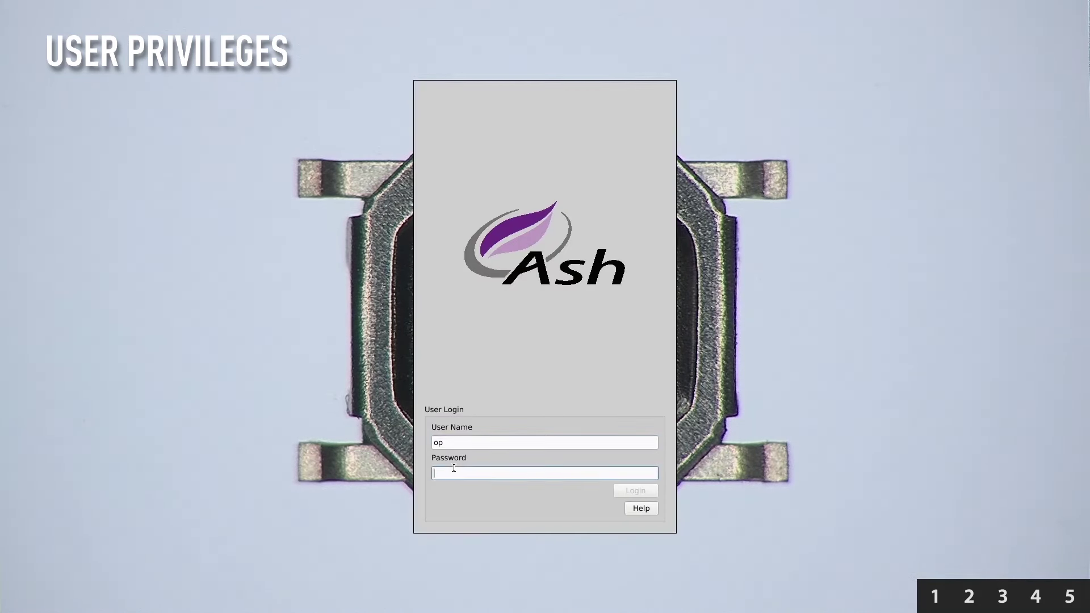